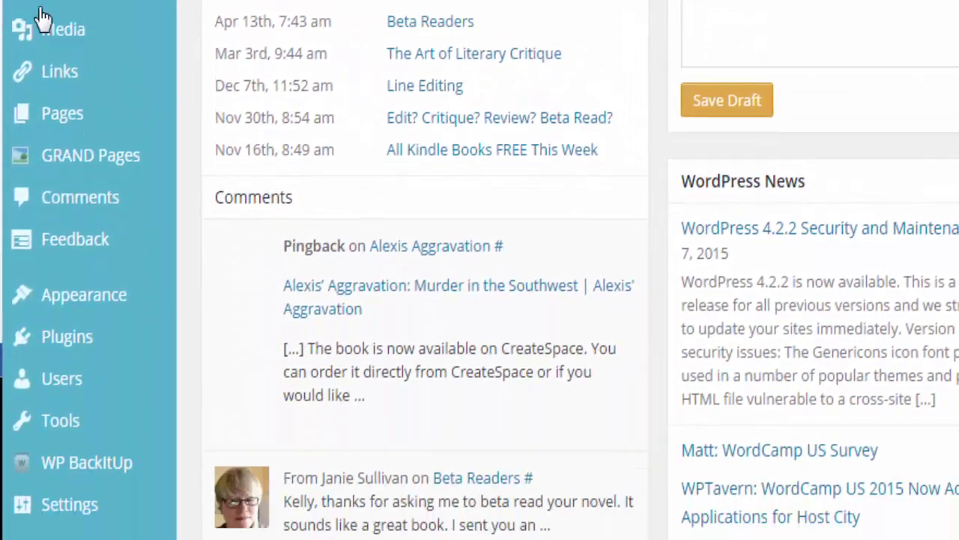
Step: Open the page for adding new plugins, go to its plugin search field, and return to the installed plugins list
{"action": "mouse_move", "coordinate": [38, 347]}
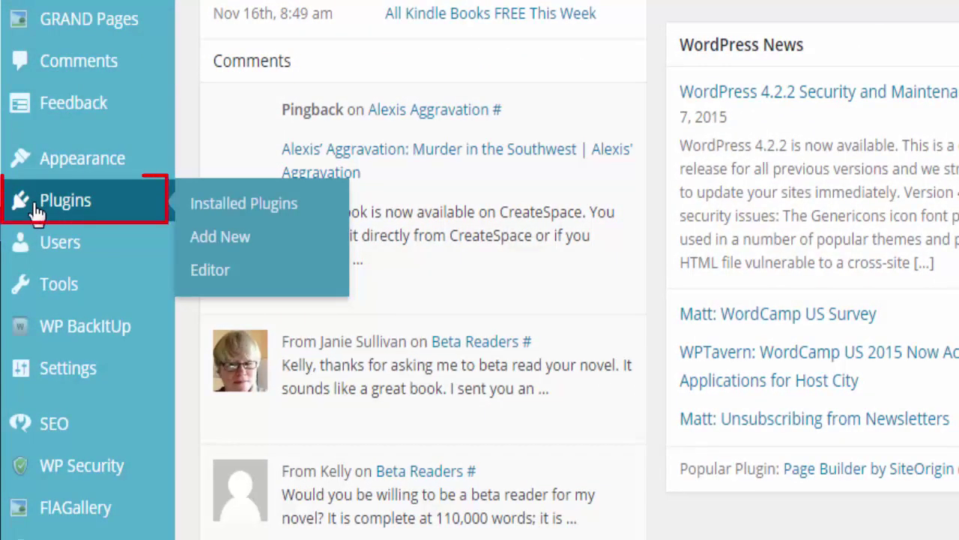
{"action": "left_click", "coordinate": [249, 243]}
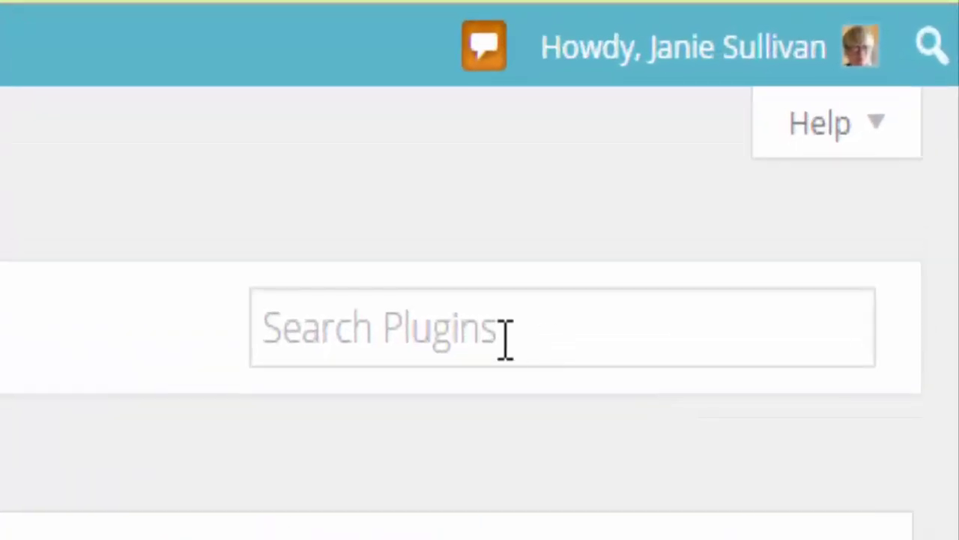
{"action": "left_click", "coordinate": [287, 332]}
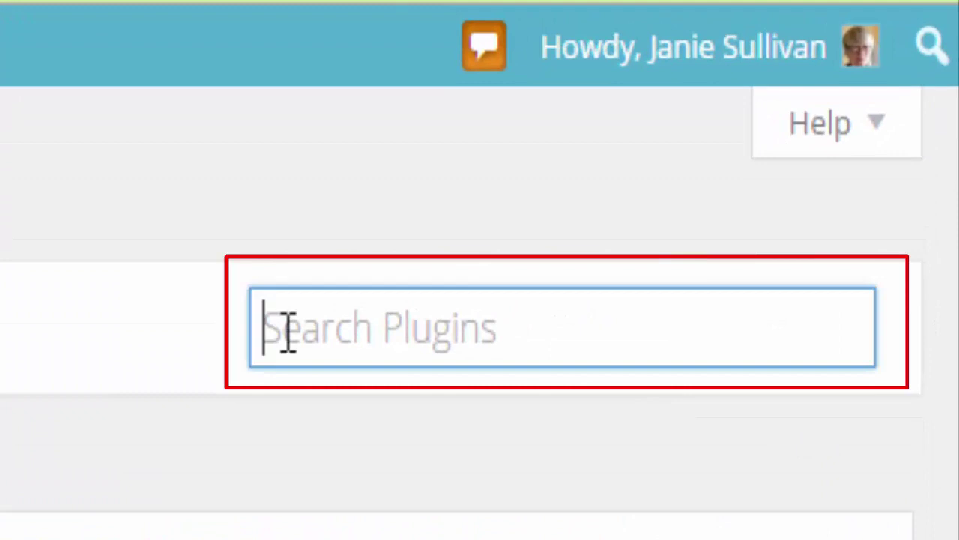
{"action": "left_click", "coordinate": [302, 401]}
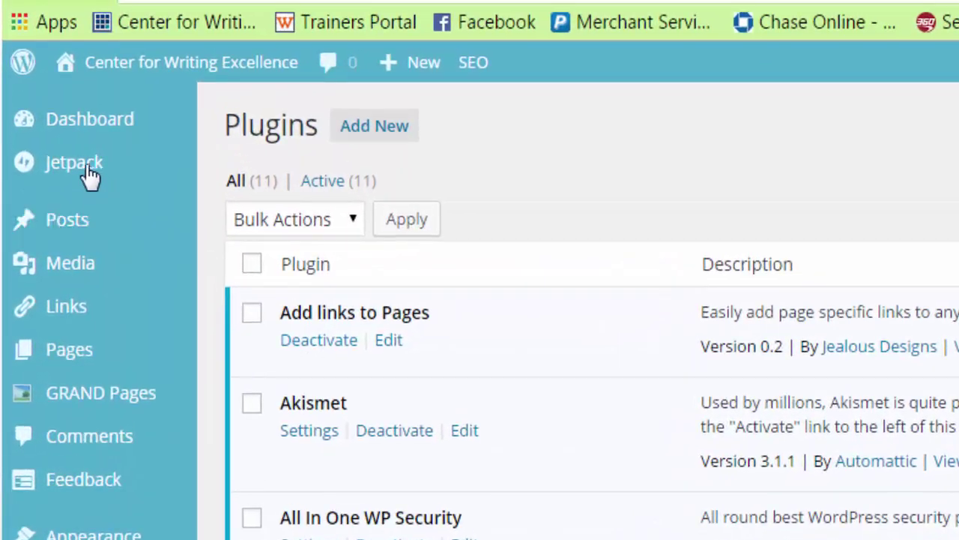
Step: Open the Jetpack settings and activate the Sharing module
{"action": "mouse_move", "coordinate": [52, 21]}
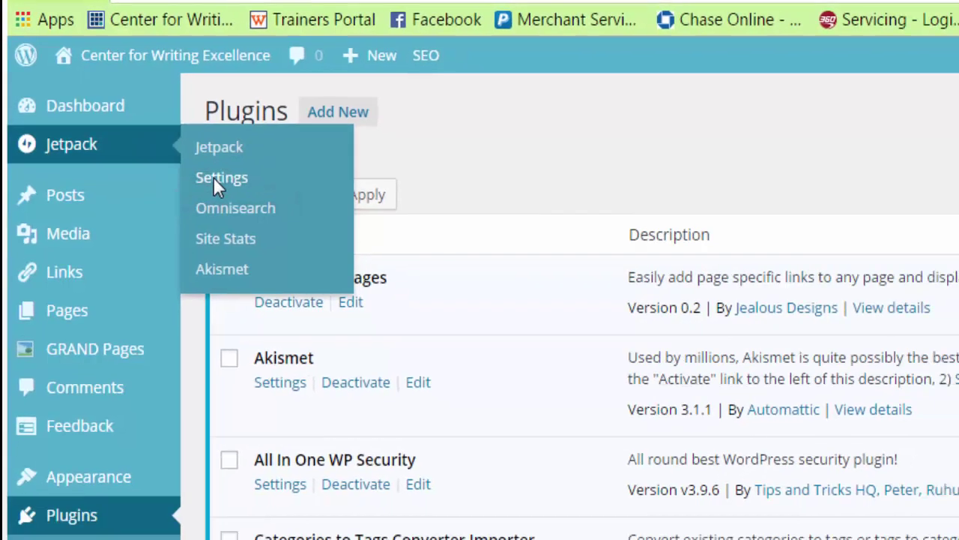
{"action": "left_click", "coordinate": [238, 209]}
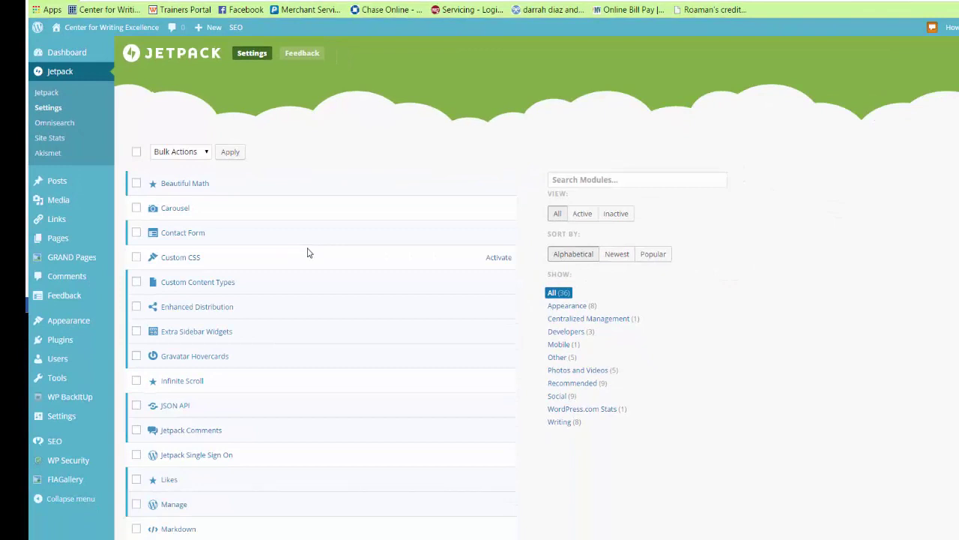
{"action": "scroll", "coordinate": [307, 256], "scroll_direction": "down", "scroll_amount": 5}
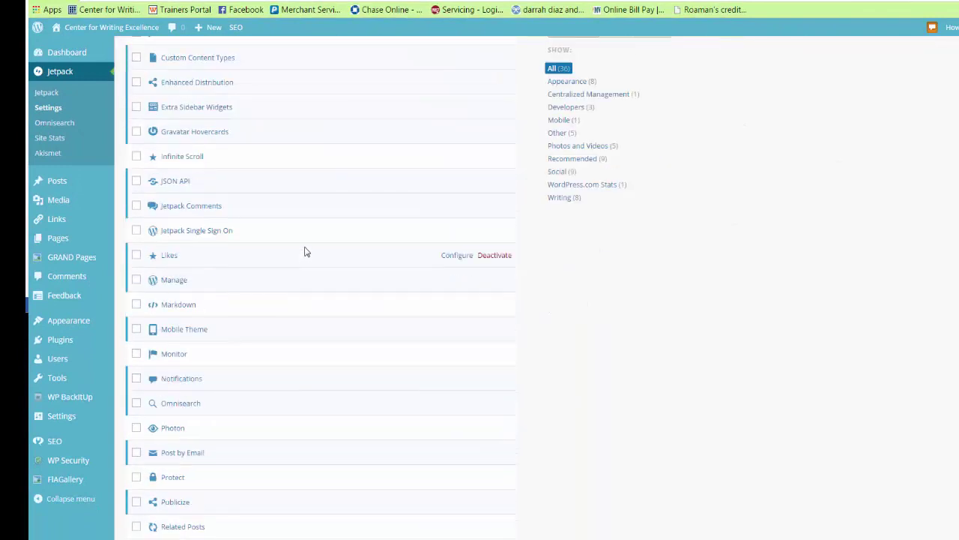
{"action": "scroll", "coordinate": [305, 250], "scroll_direction": "down", "scroll_amount": 2}
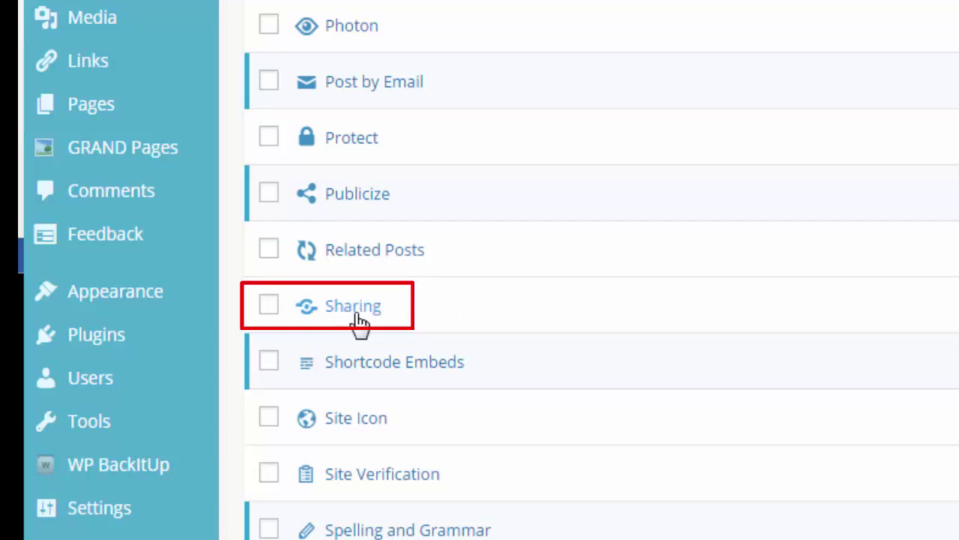
{"action": "left_click", "coordinate": [270, 306]}
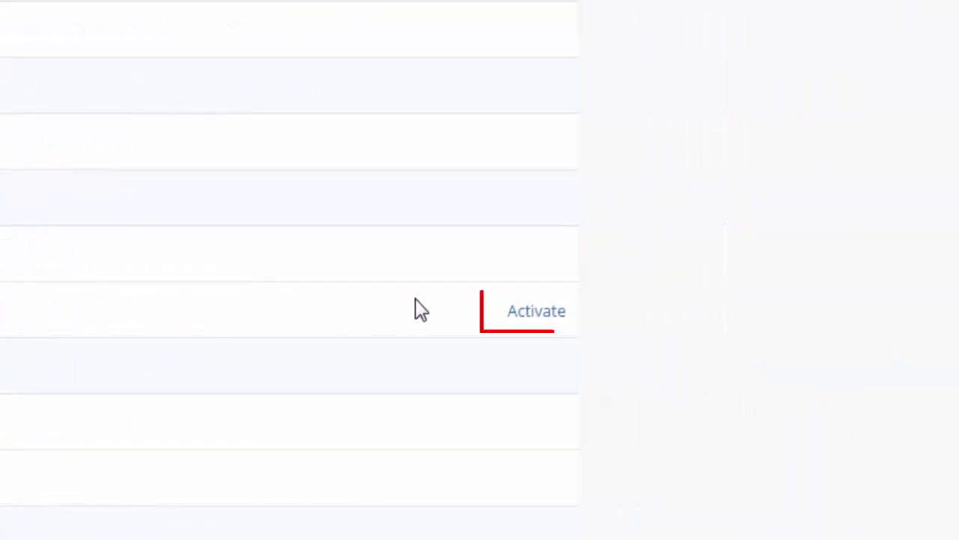
{"action": "left_click", "coordinate": [537, 312]}
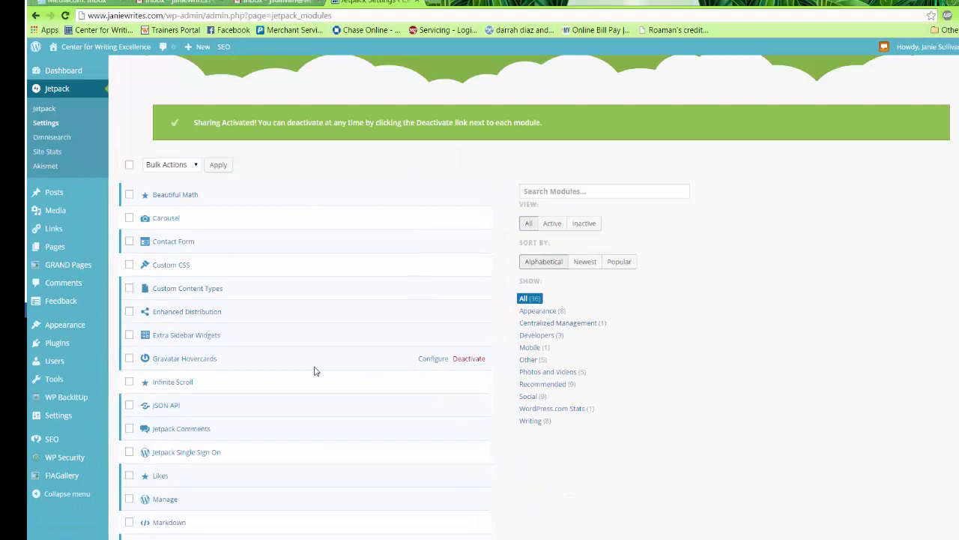
Step: Open the configuration page of Jetpack's Sharing module
{"action": "scroll", "coordinate": [315, 371], "scroll_direction": "down", "scroll_amount": 1}
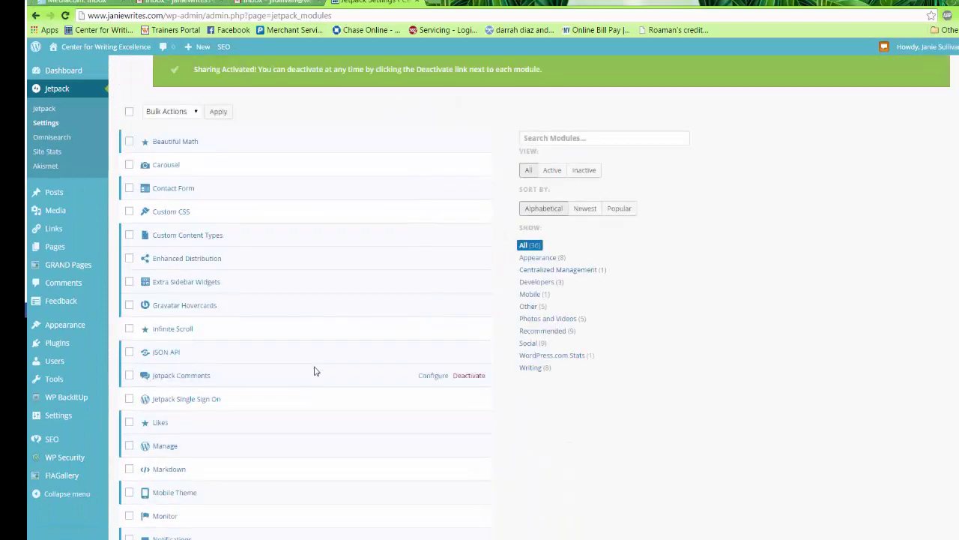
{"action": "scroll", "coordinate": [315, 371], "scroll_direction": "down", "scroll_amount": 5}
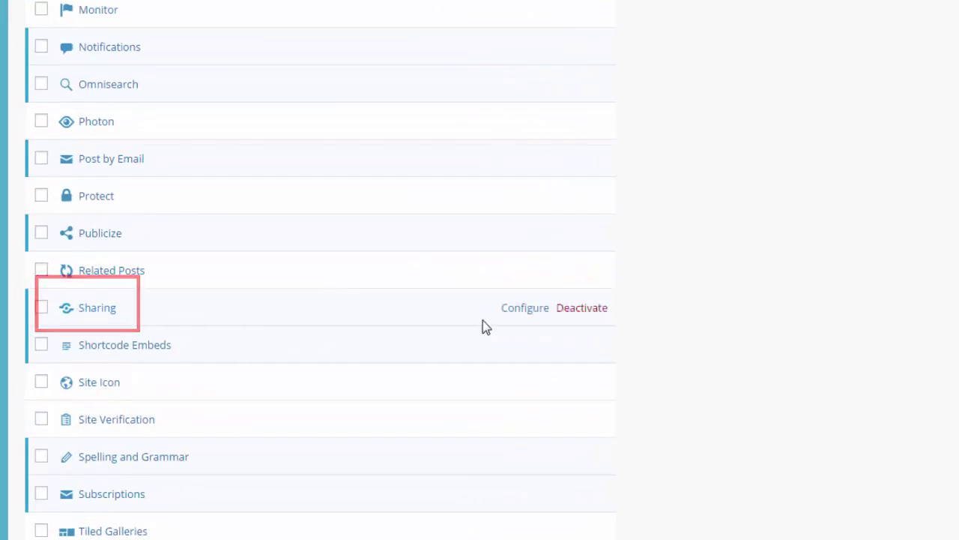
{"action": "left_click", "coordinate": [528, 312]}
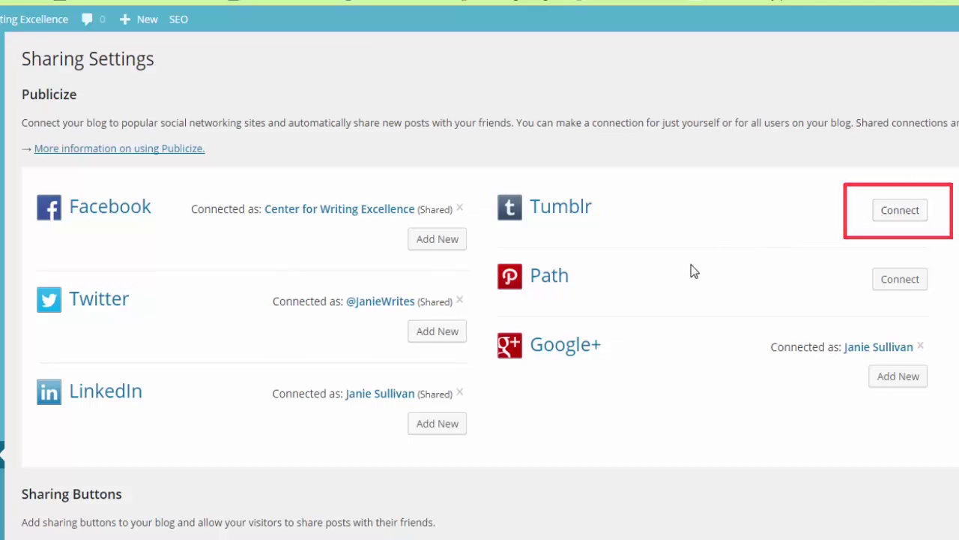
Step: Add Facebook, LinkedIn, Twitter, Tumblr and Google from the available sharing services to the individually shown Enabled Services
{"action": "scroll", "coordinate": [683, 276], "scroll_direction": "down", "scroll_amount": 2}
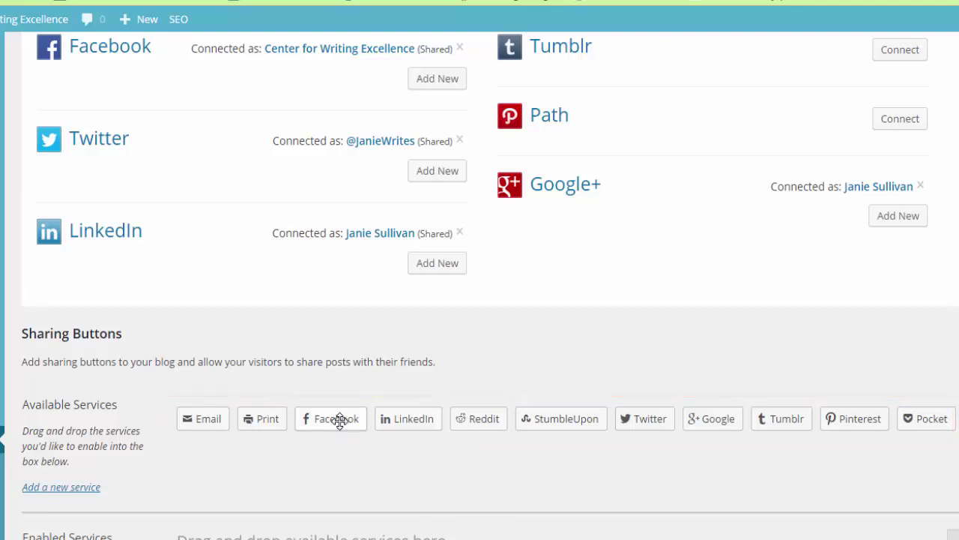
{"action": "left_click_drag", "start_coordinate": [339, 420], "coordinate": [338, 423]}
{"action": "left_click_drag", "start_coordinate": [346, 201], "coordinate": [281, 371]}
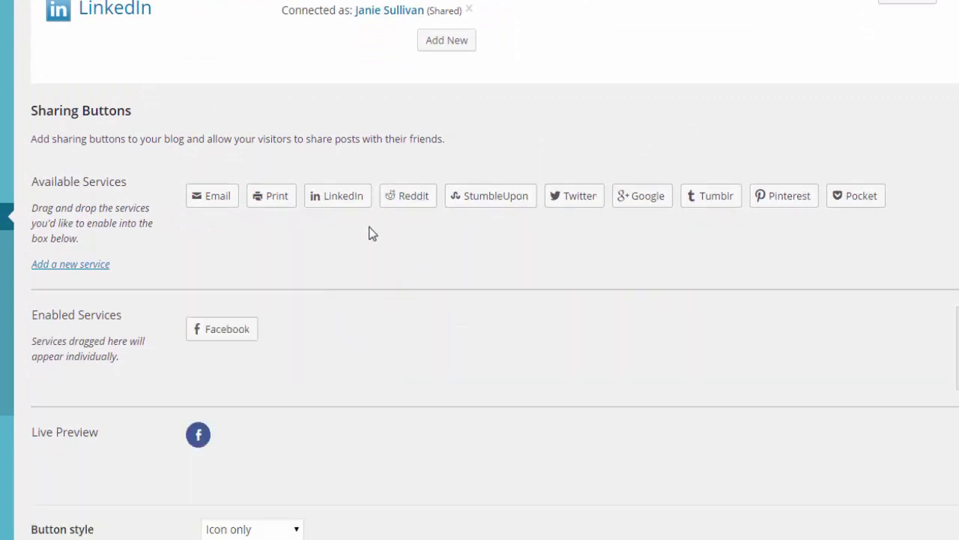
{"action": "left_click_drag", "start_coordinate": [349, 197], "coordinate": [328, 340]}
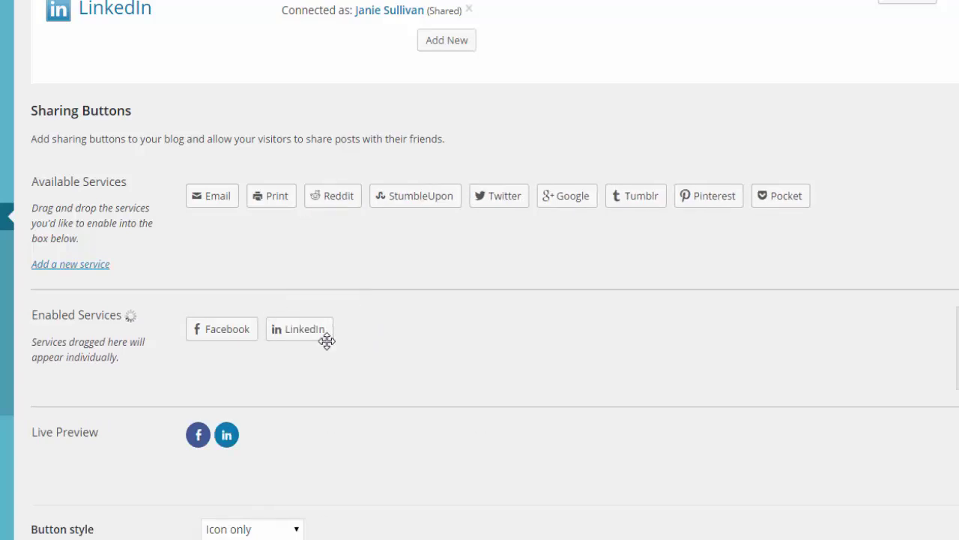
{"action": "left_click_drag", "start_coordinate": [505, 195], "coordinate": [436, 341]}
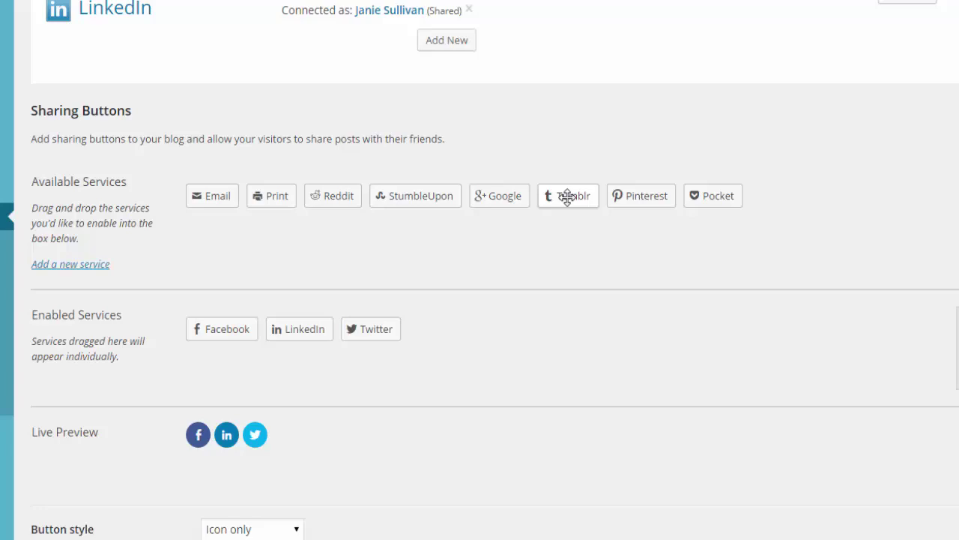
{"action": "left_click_drag", "start_coordinate": [567, 196], "coordinate": [480, 337]}
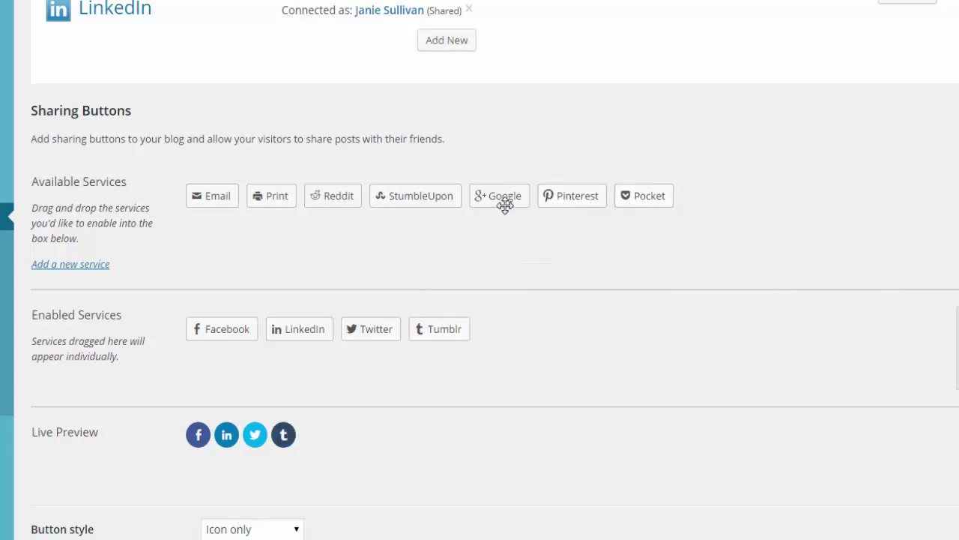
{"action": "left_click_drag", "start_coordinate": [505, 204], "coordinate": [497, 338]}
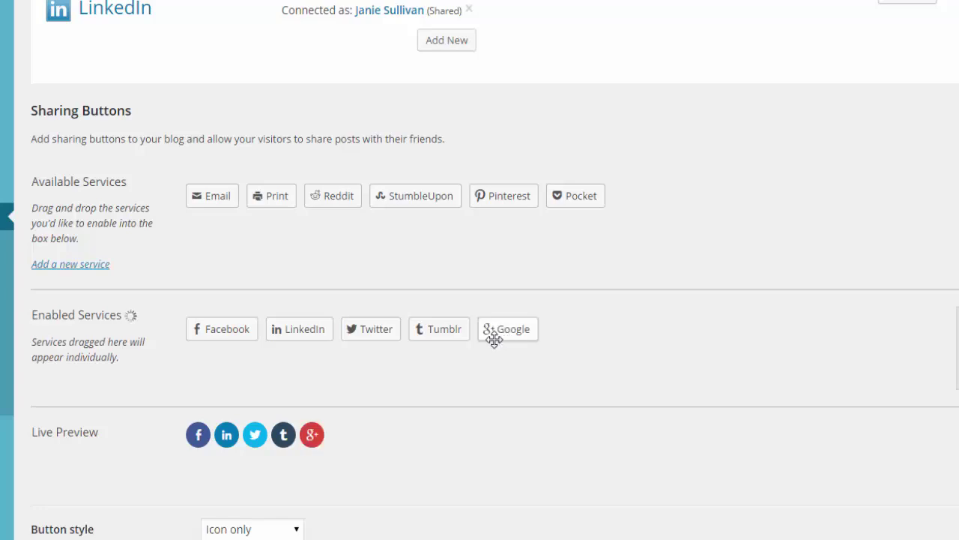
Step: Return Tumblr to the available services and add Email to the Enabled Services
{"action": "left_click_drag", "start_coordinate": [439, 334], "coordinate": [493, 245]}
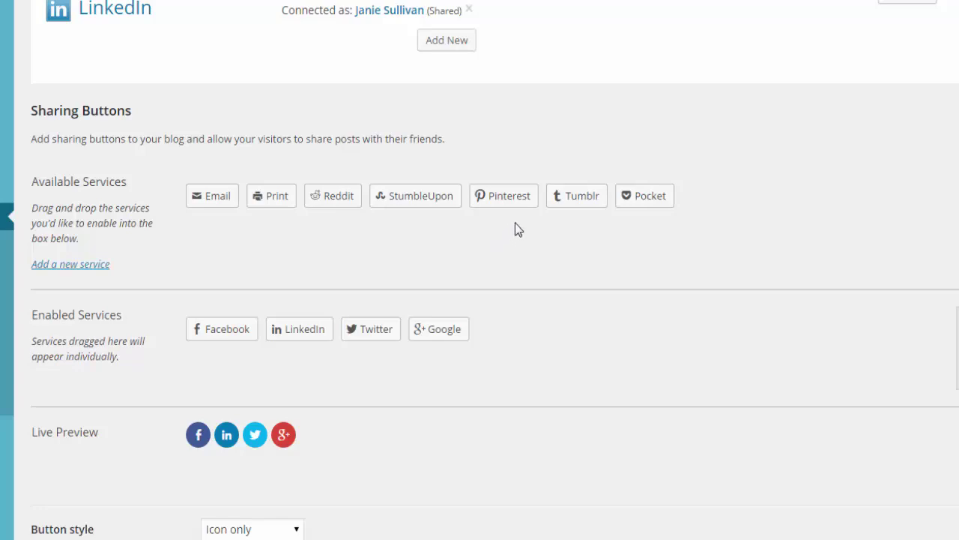
{"action": "left_click_drag", "start_coordinate": [220, 194], "coordinate": [516, 325]}
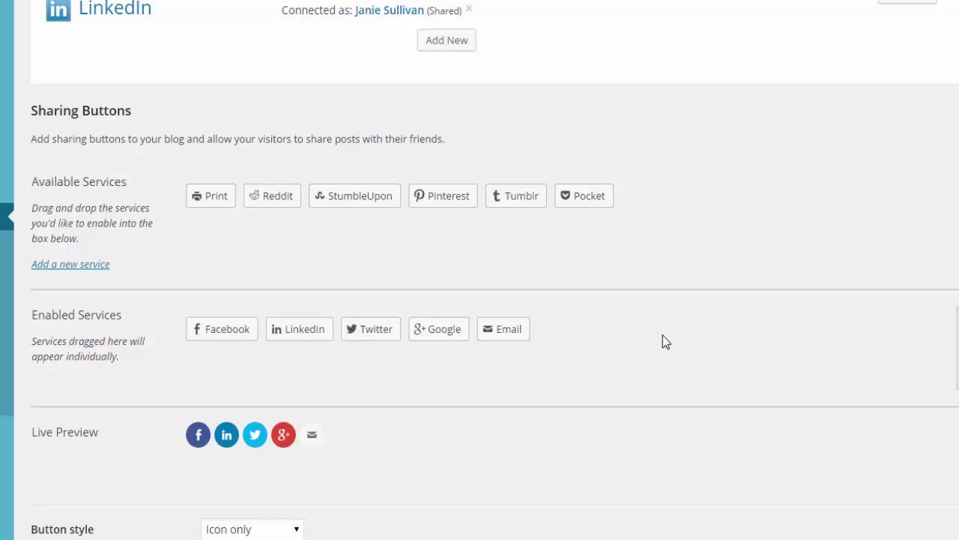
Step: Move Email, Google, Twitter, LinkedIn and Facebook into the box for services hidden behind a share button
{"action": "scroll", "coordinate": [663, 342], "scroll_direction": "down", "scroll_amount": 1}
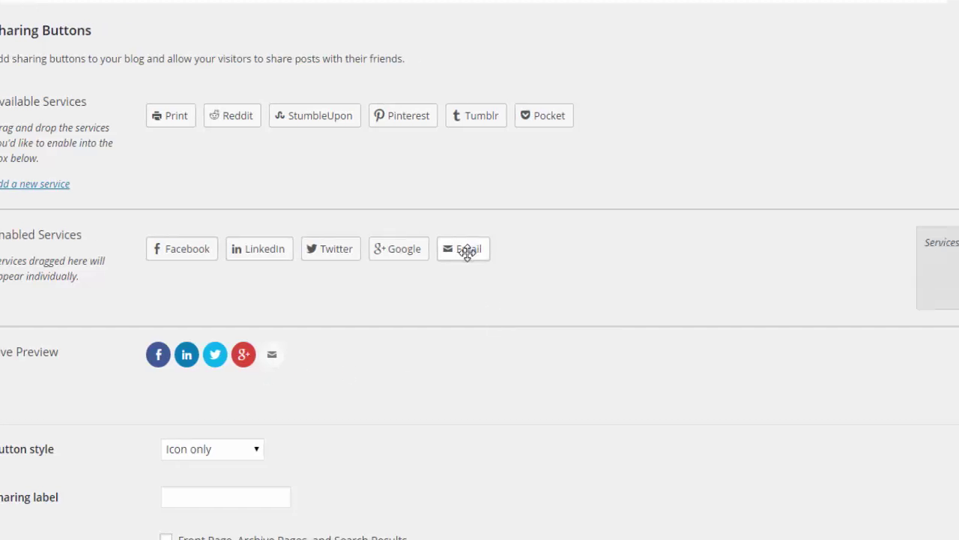
{"action": "left_click_drag", "start_coordinate": [465, 252], "coordinate": [958, 276]}
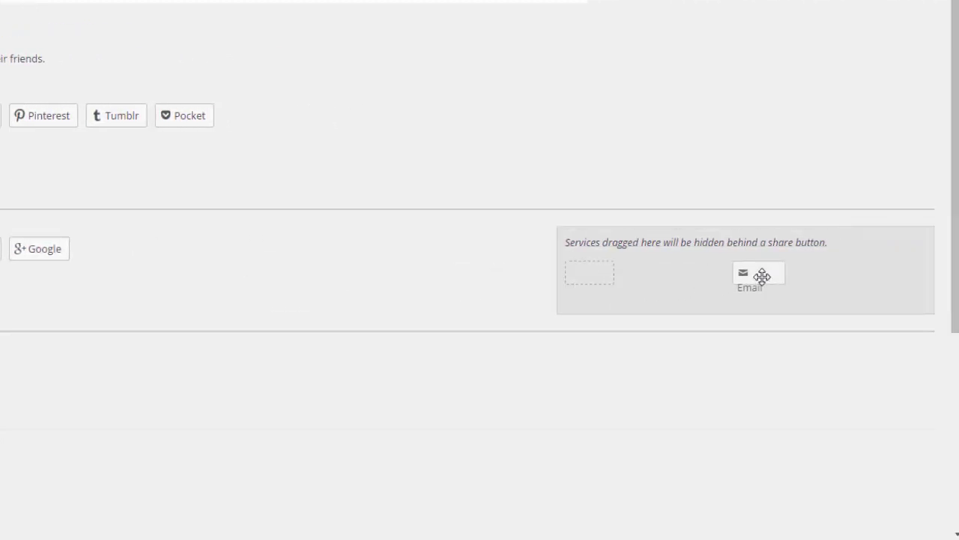
{"action": "left_click_drag", "start_coordinate": [762, 277], "coordinate": [762, 277]}
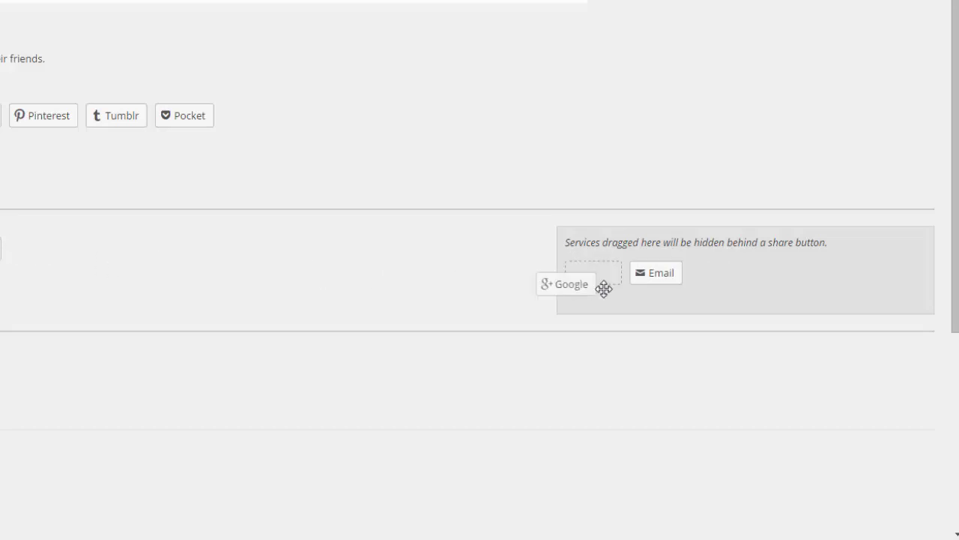
{"action": "left_click_drag", "start_coordinate": [604, 289], "coordinate": [658, 285]}
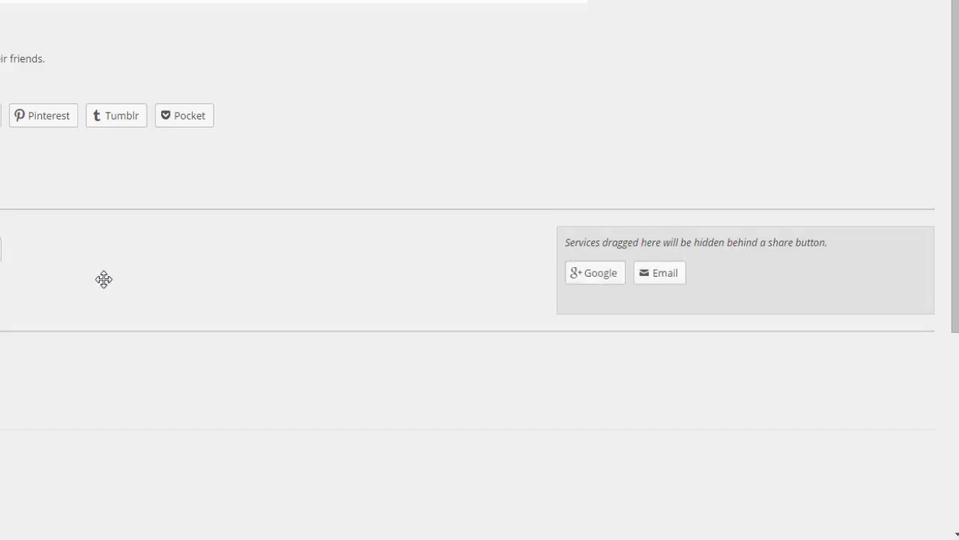
{"action": "mouse_move", "coordinate": [104, 279]}
{"action": "left_mouse_down"}
{"action": "mouse_move", "coordinate": [668, 305]}
{"action": "mouse_move", "coordinate": [721, 285]}
{"action": "left_mouse_up"}
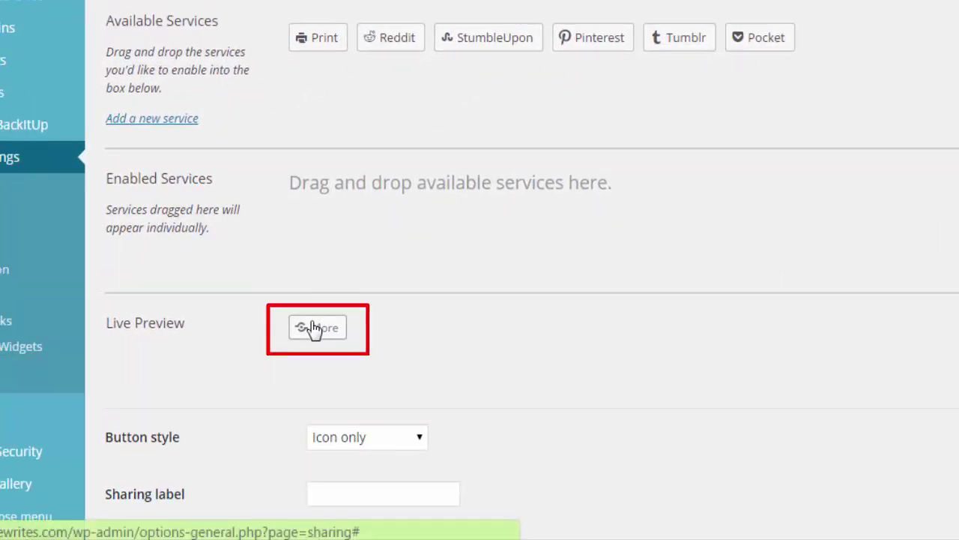
Step: Set the sharing button style to Icon + text and the sharing label to "Share this:"
{"action": "scroll", "coordinate": [546, 350], "scroll_direction": "down", "scroll_amount": 1}
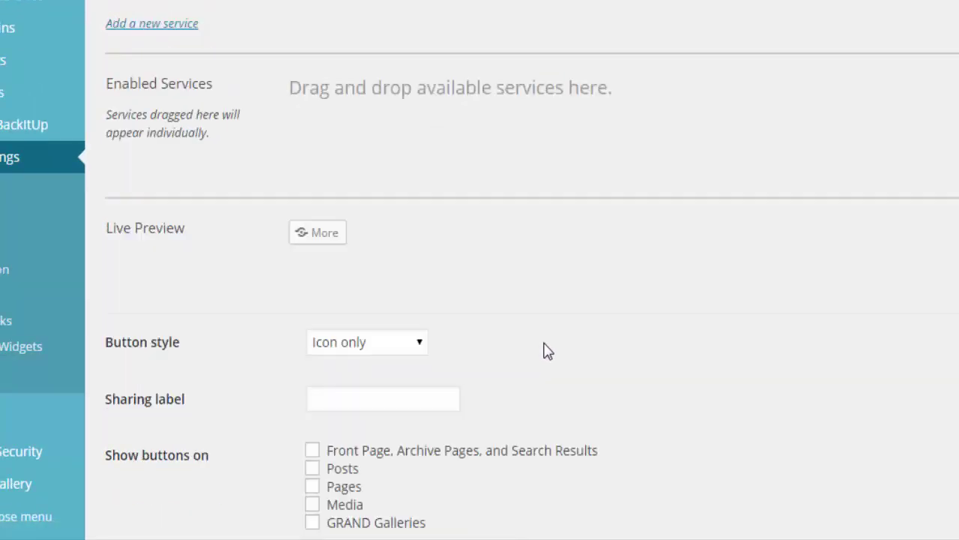
{"action": "scroll", "coordinate": [546, 350], "scroll_direction": "down", "scroll_amount": 1}
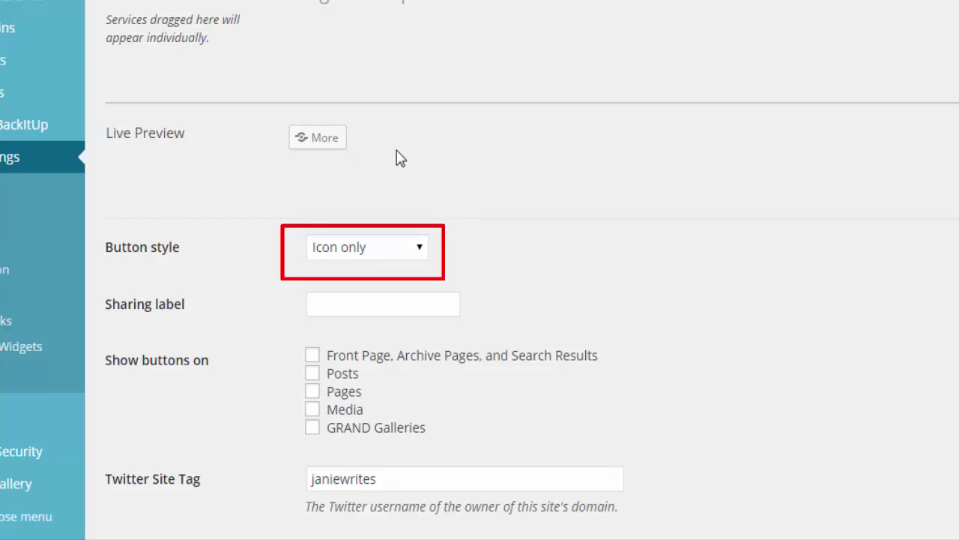
{"action": "left_click", "coordinate": [420, 251]}
{"action": "left_click", "coordinate": [415, 273]}
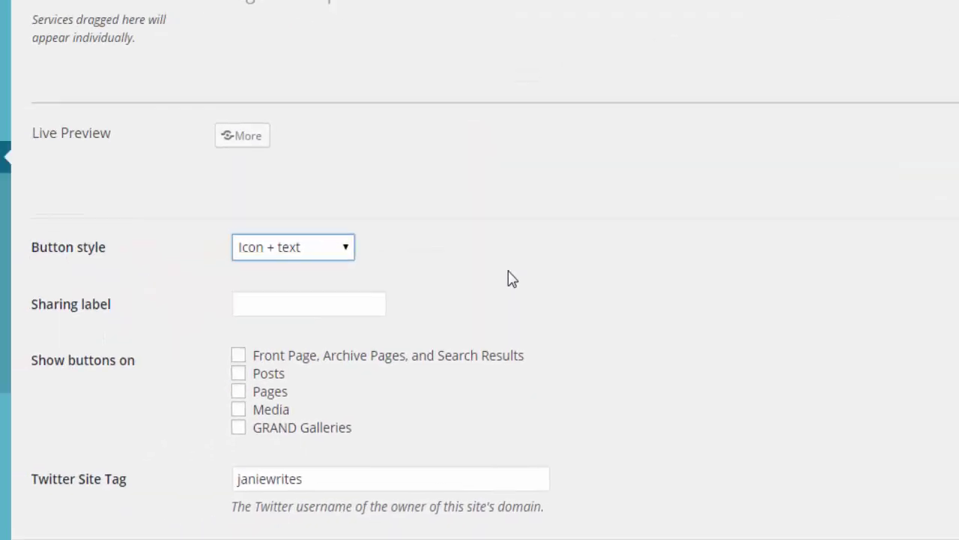
{"action": "left_click", "coordinate": [259, 305]}
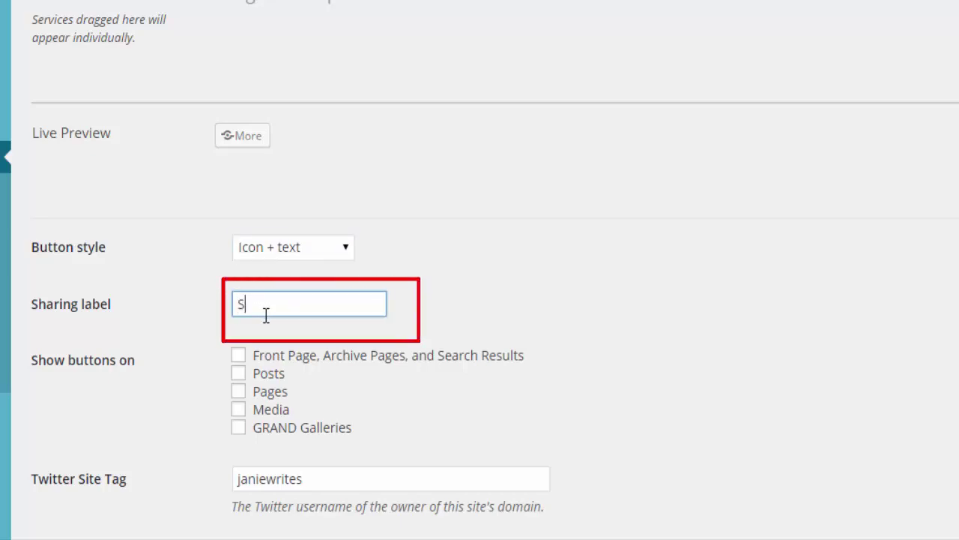
{"action": "type", "text": "Share this:"}
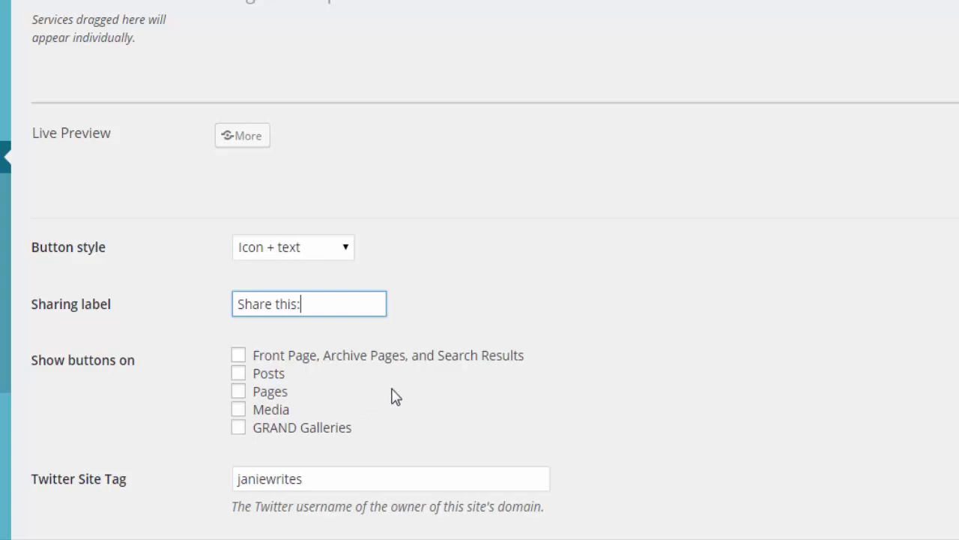
Step: Show the sharing buttons on Front Page, Archive Pages, and Search Results, as well as on Posts, Pages and Media
{"action": "scroll", "coordinate": [535, 358], "scroll_direction": "down", "scroll_amount": 1}
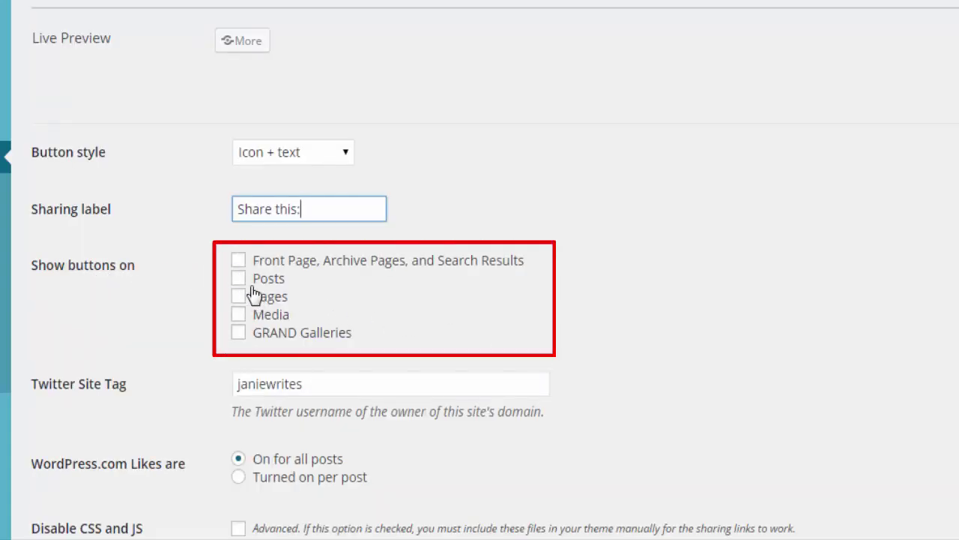
{"action": "left_click", "coordinate": [238, 261]}
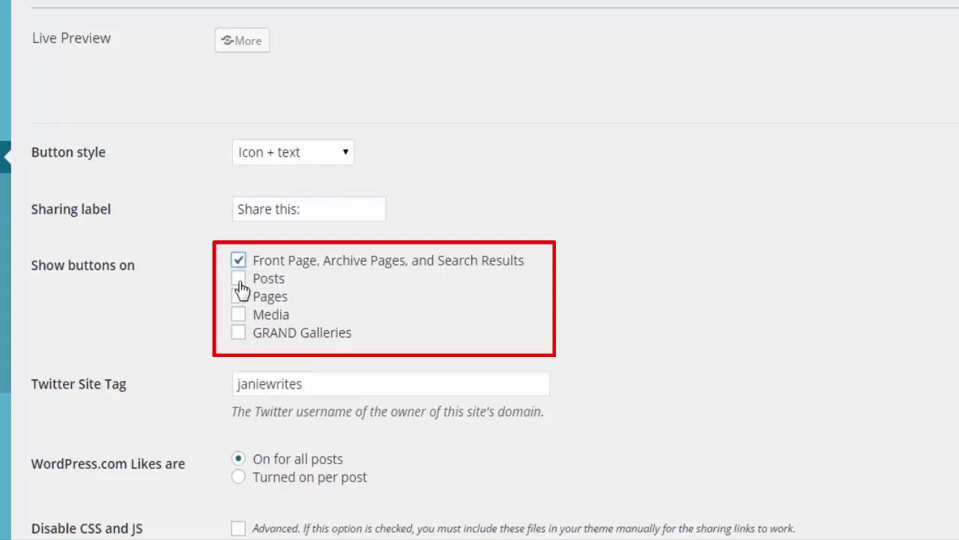
{"action": "left_click", "coordinate": [239, 279]}
{"action": "left_click", "coordinate": [239, 297]}
{"action": "left_click", "coordinate": [238, 316]}
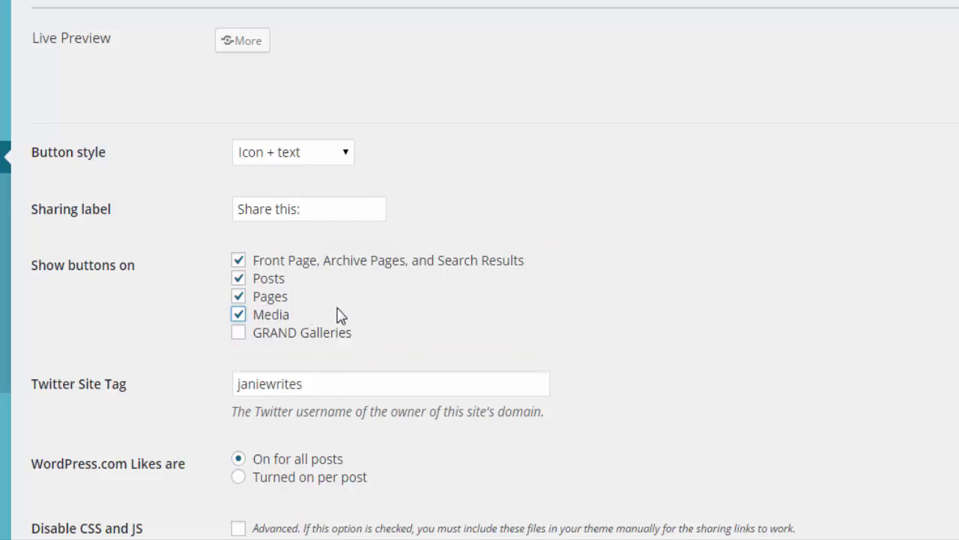
Step: Check the Twitter Site Tag field and save the changes to the sharing settings
{"action": "left_click", "coordinate": [251, 387]}
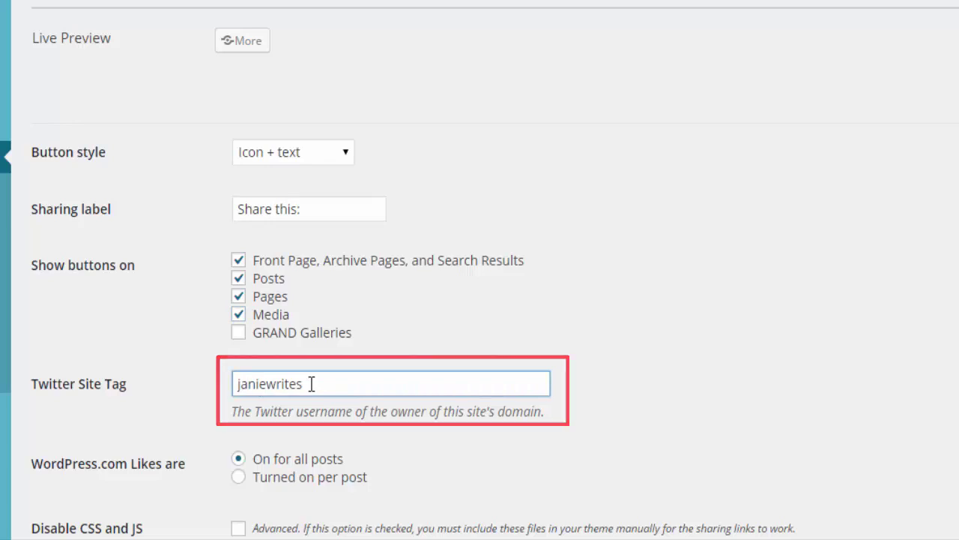
{"action": "scroll", "coordinate": [387, 373], "scroll_direction": "down", "scroll_amount": 2}
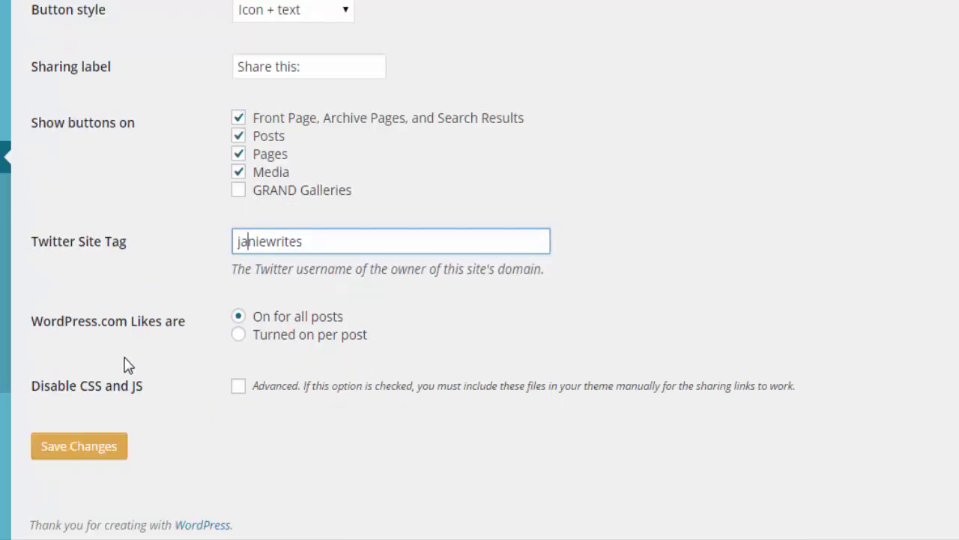
{"action": "left_click", "coordinate": [107, 447]}
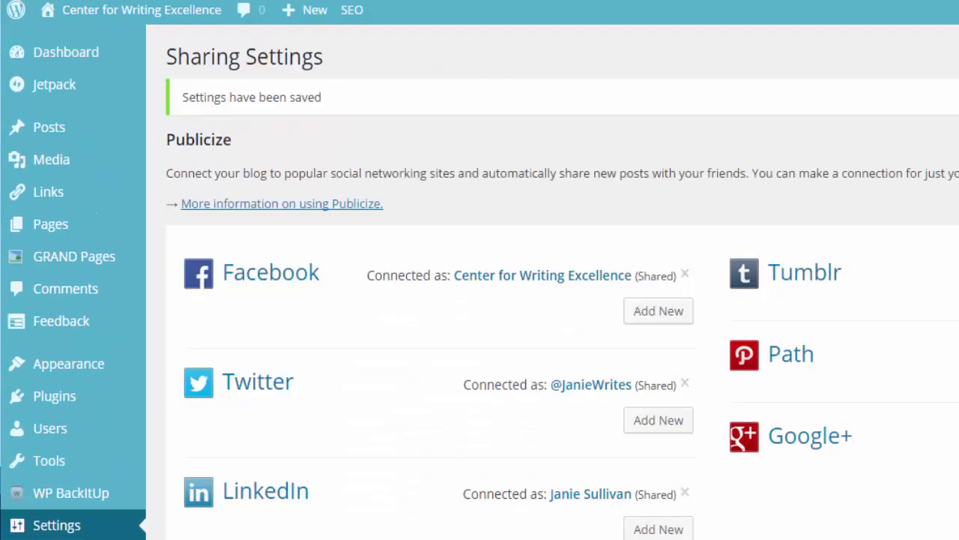
Step: Find the Publishing page in the list of all pages and view it on the live site
{"action": "mouse_move", "coordinate": [96, 199]}
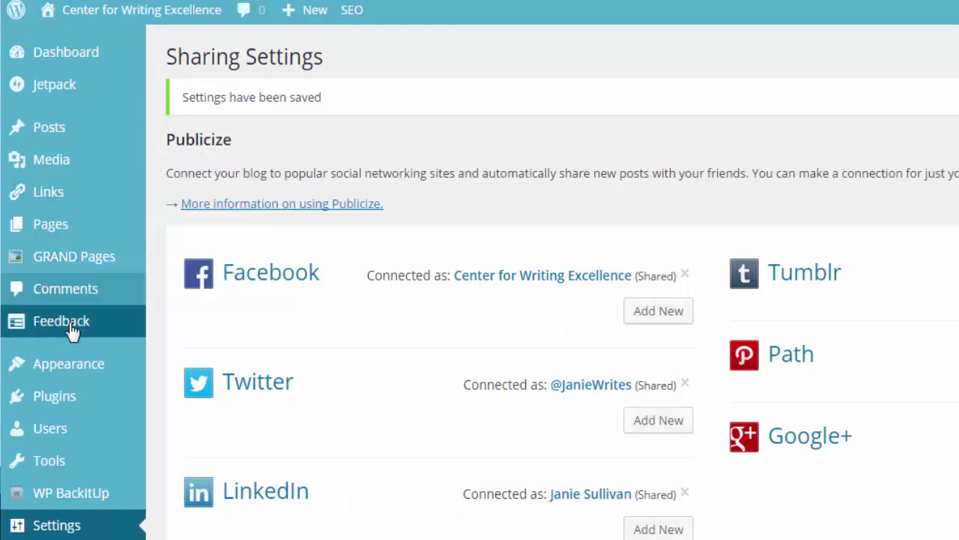
{"action": "mouse_move", "coordinate": [78, 401]}
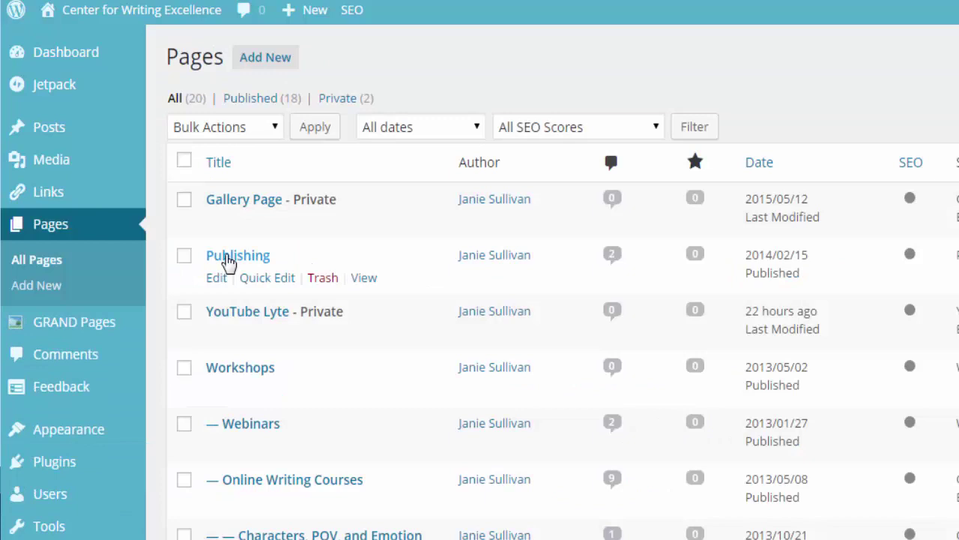
{"action": "left_click", "coordinate": [365, 278]}
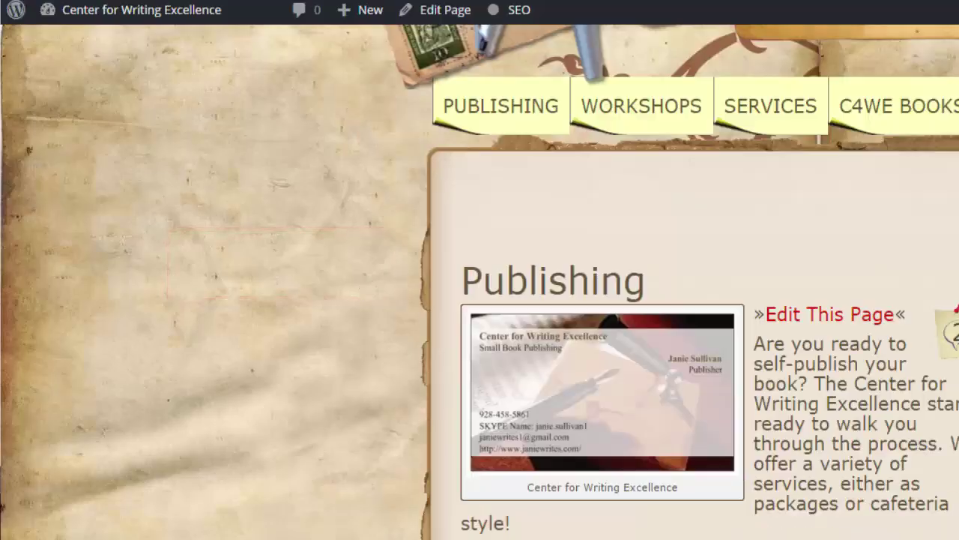
Step: Expand the share options at the end of the Publishing page and start sharing the page to Facebook
{"action": "scroll", "coordinate": [675, 284], "scroll_direction": "down", "scroll_amount": 10}
{"action": "scroll", "coordinate": [465, 422], "scroll_direction": "down", "scroll_amount": 6}
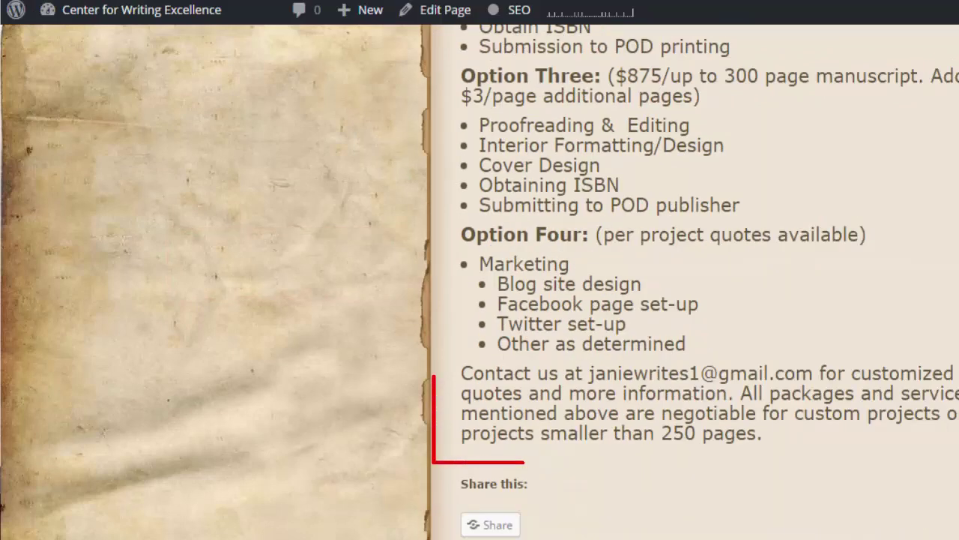
{"action": "scroll", "coordinate": [466, 422], "scroll_direction": "down", "scroll_amount": 1}
{"action": "left_click", "coordinate": [489, 429]}
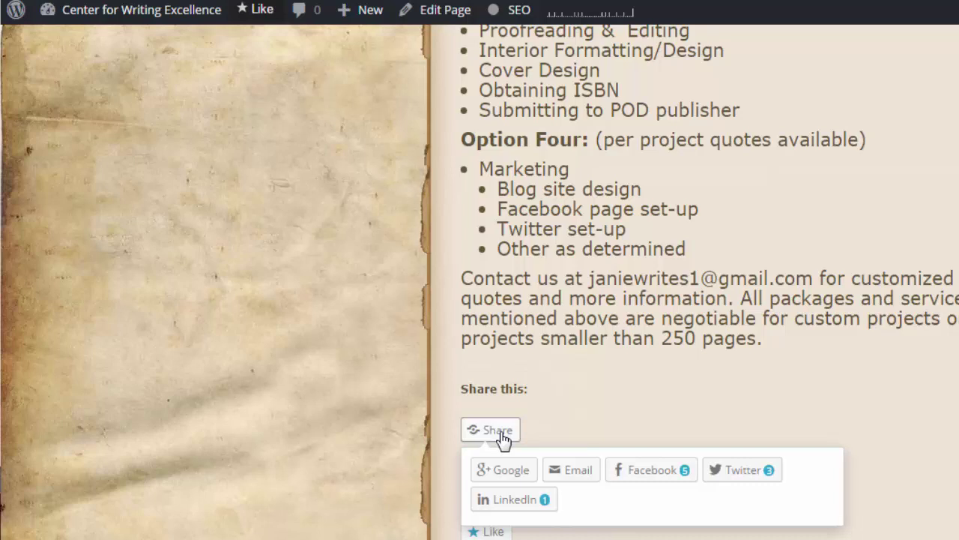
{"action": "left_click", "coordinate": [650, 470]}
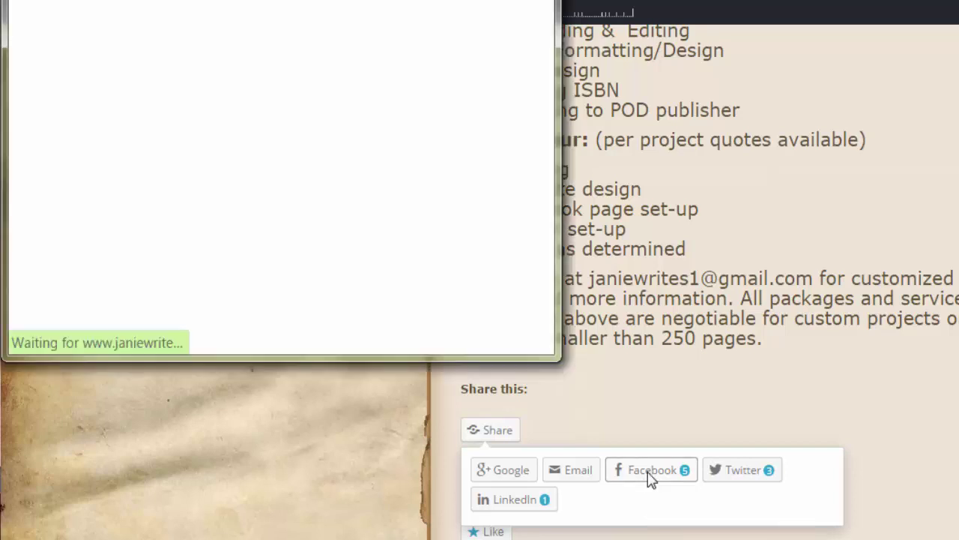